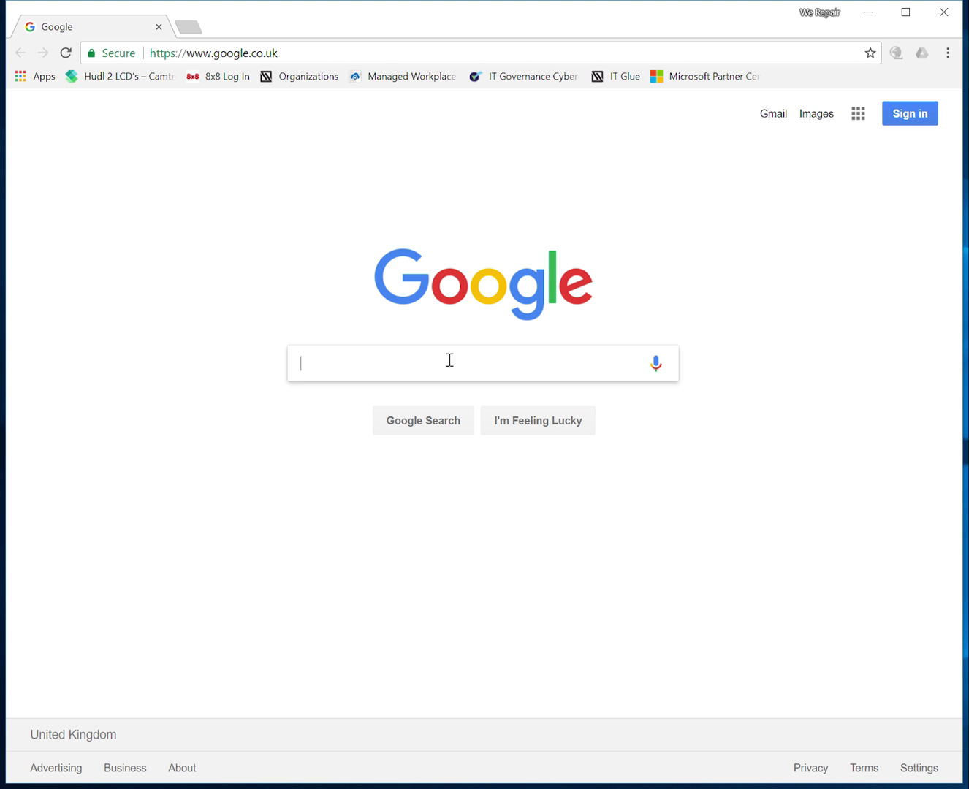
Search Google for 'windows 10 media creation tool' and download it from Microsoft's Download Windows 10 page.
type("Windows 10 Me")
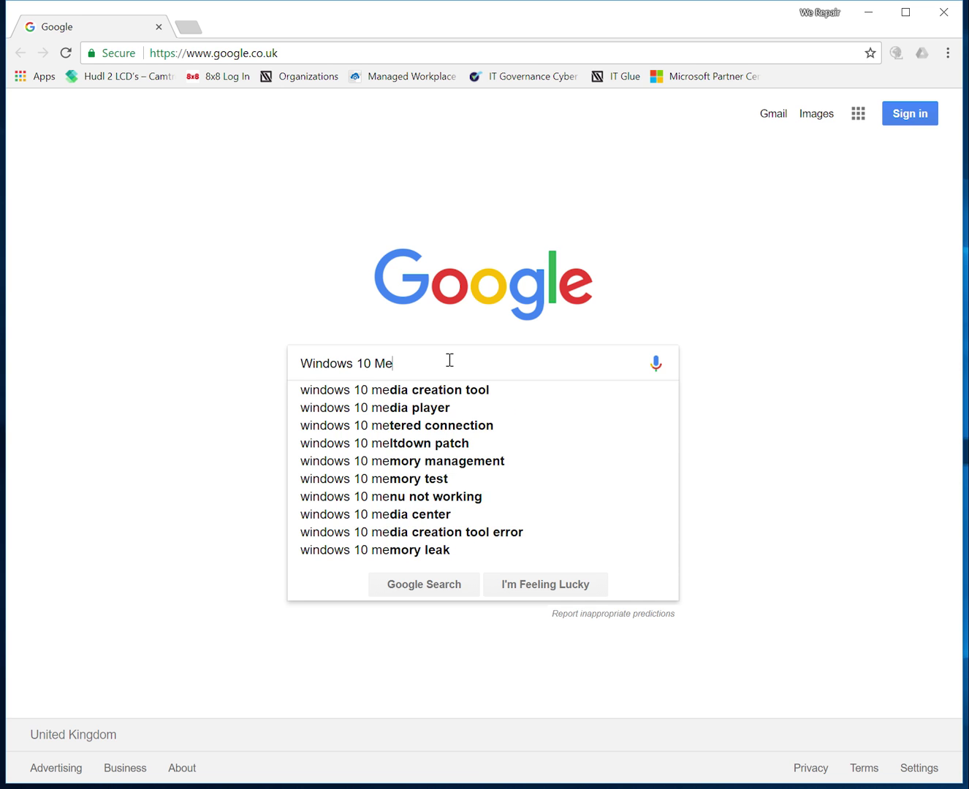
key("Down")
key("Return")
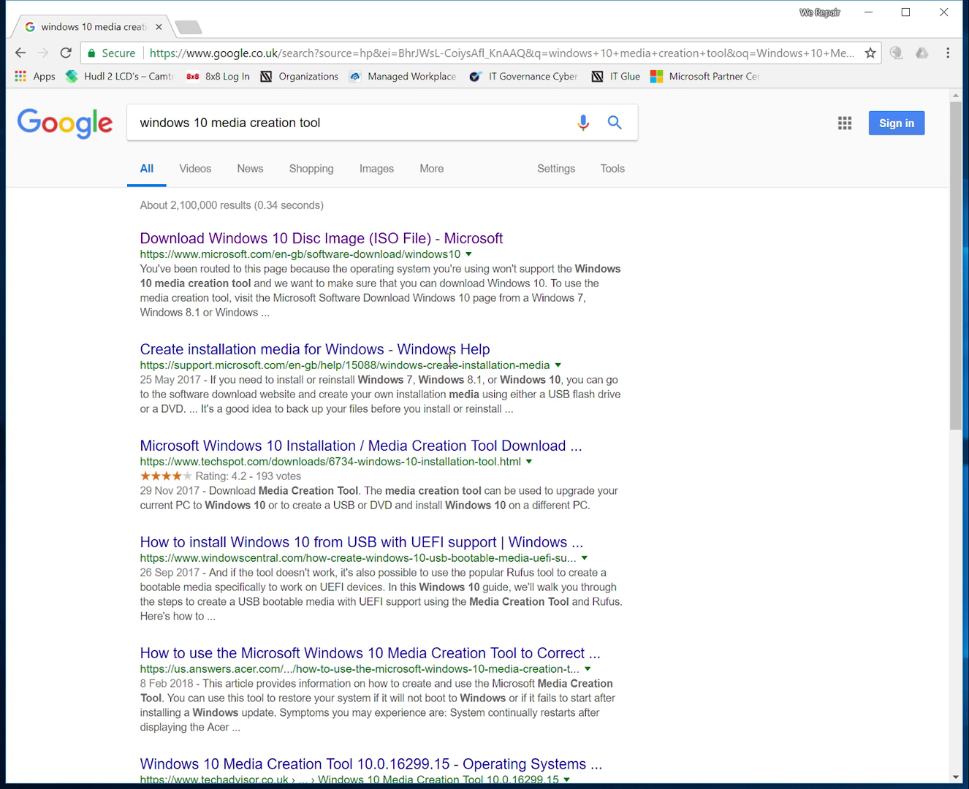
left_click(399, 242)
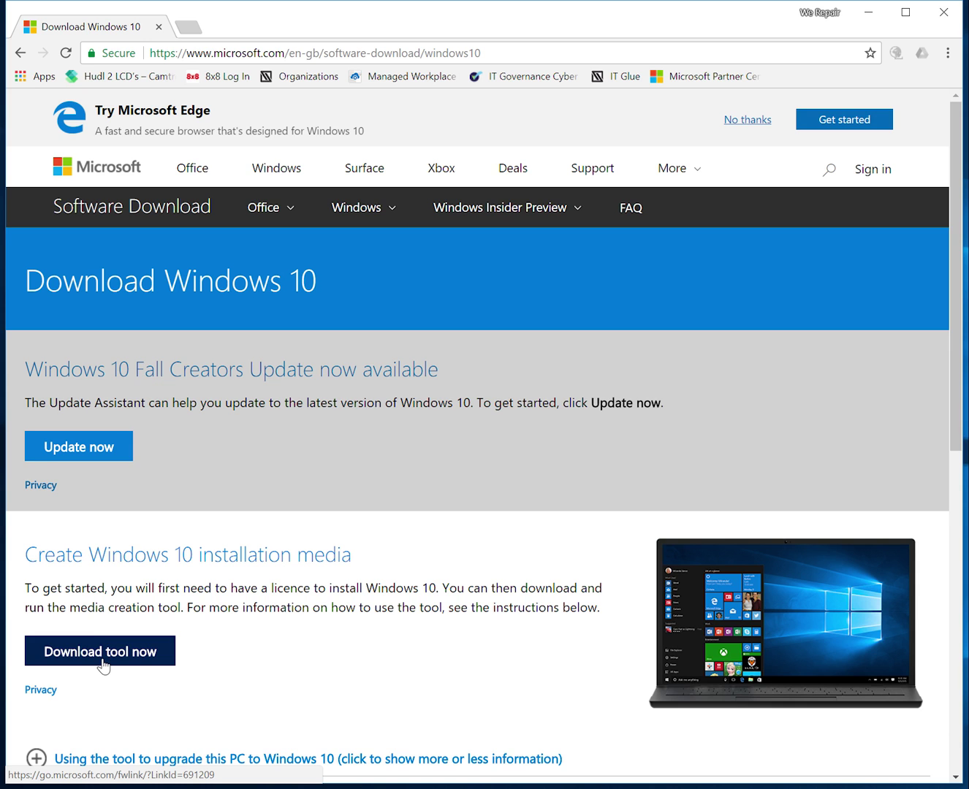
left_click(103, 660)
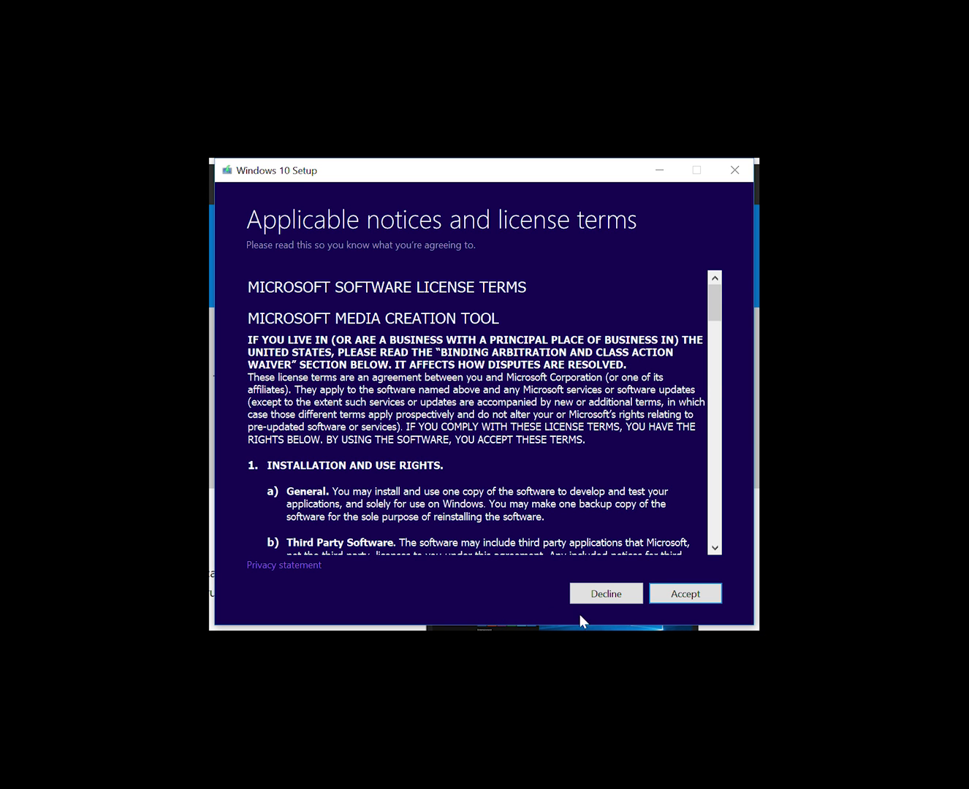
Accept the Microsoft software license terms in Windows 10 Setup.
left_click(688, 596)
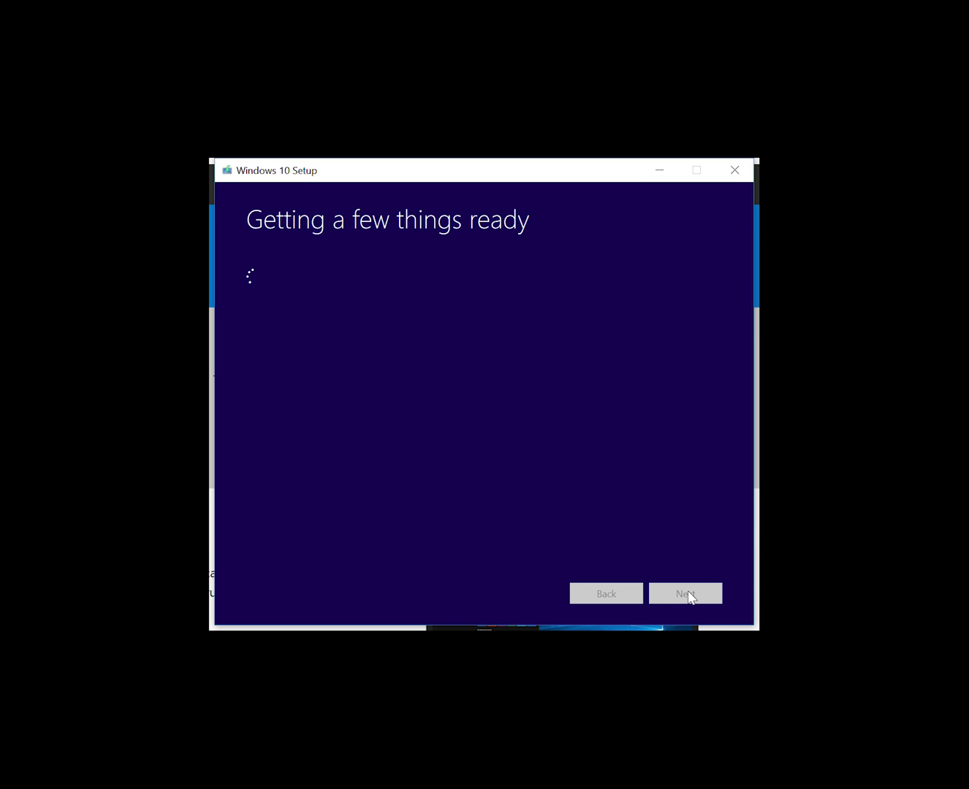
Choose to create installation media for another PC, with recommended options turned off.
left_click(305, 297)
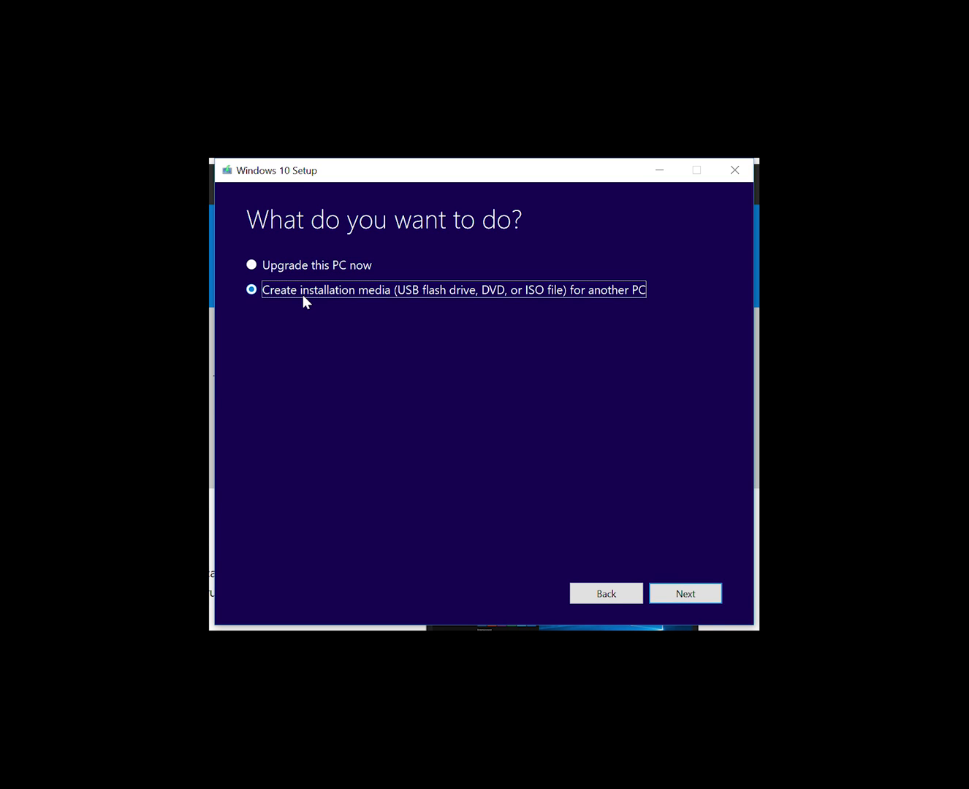
left_click(677, 593)
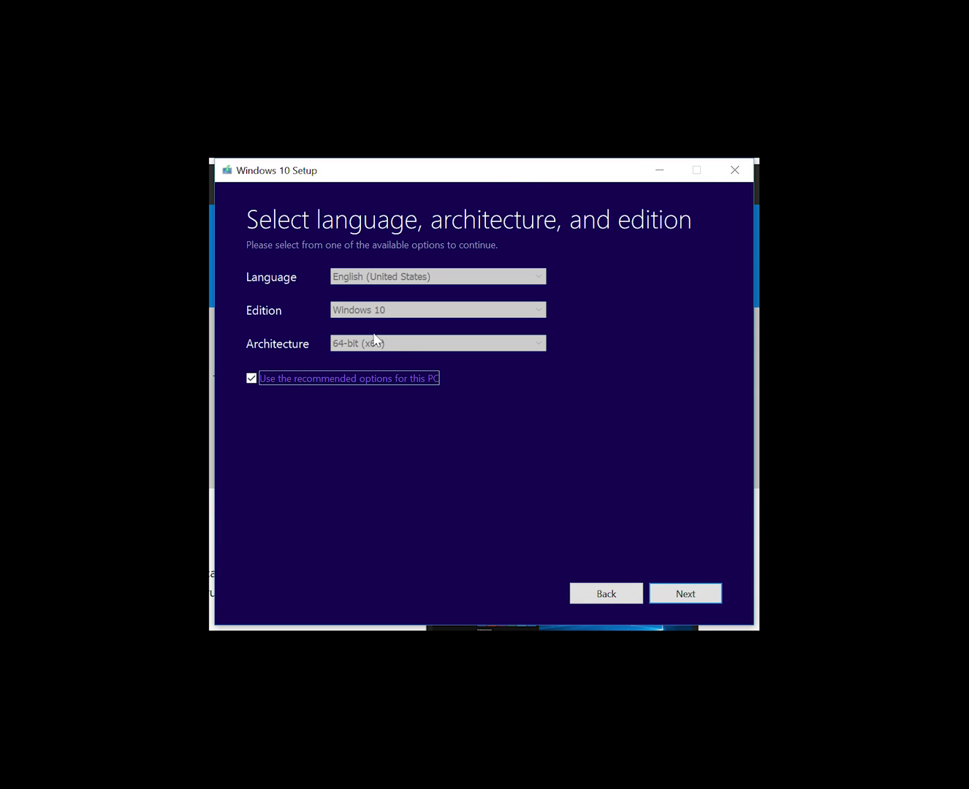
left_click(263, 376)
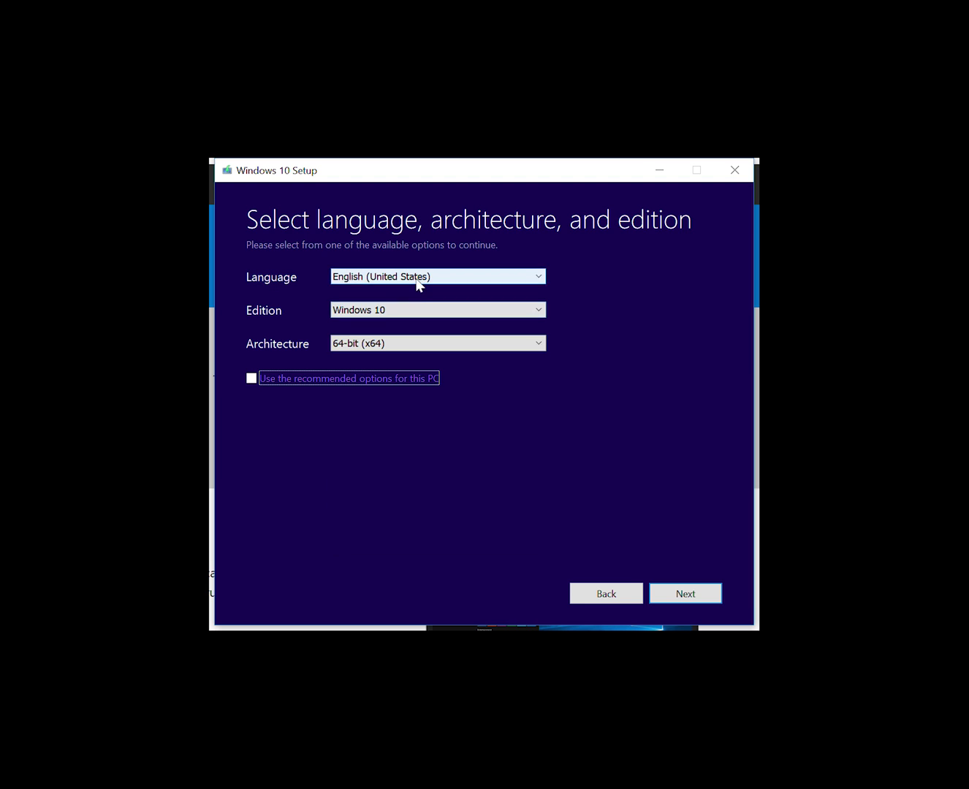
Keep English (United States) and 64-bit (x64), then pick ISO file as the media type.
left_click(417, 282)
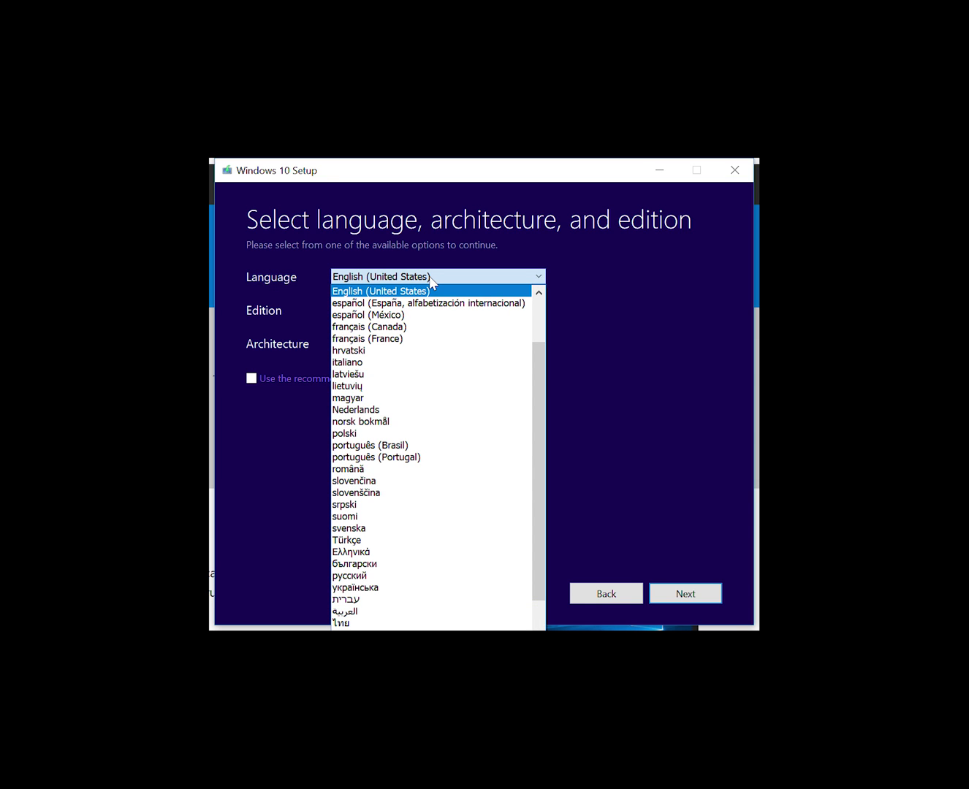
left_click(432, 289)
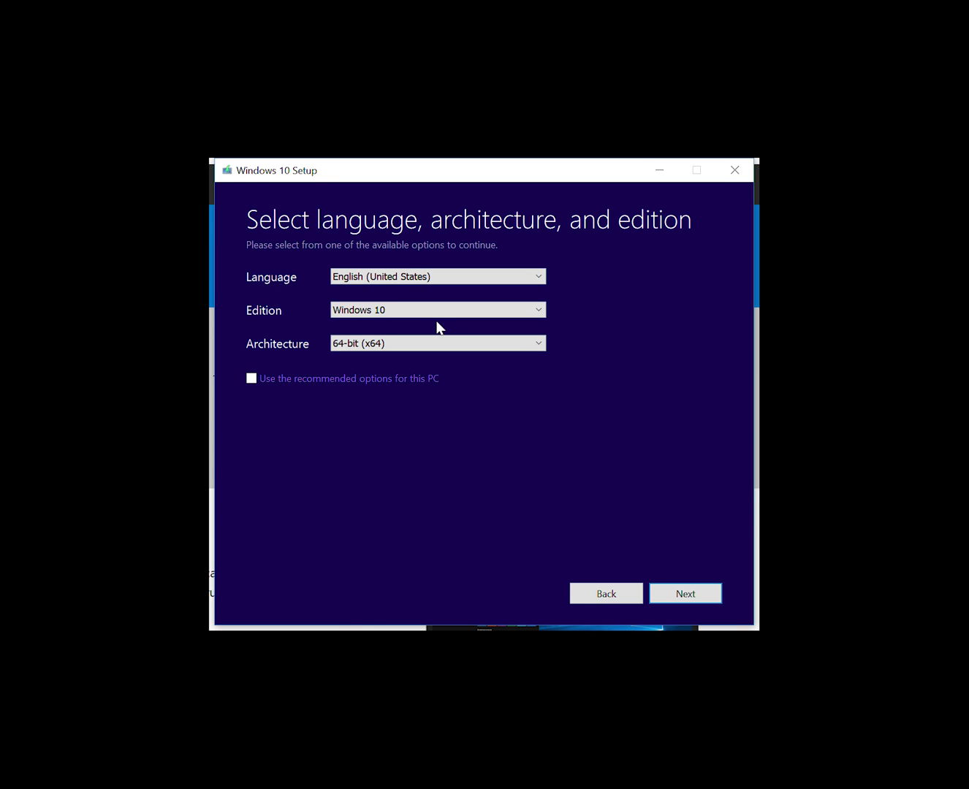
left_click(443, 343)
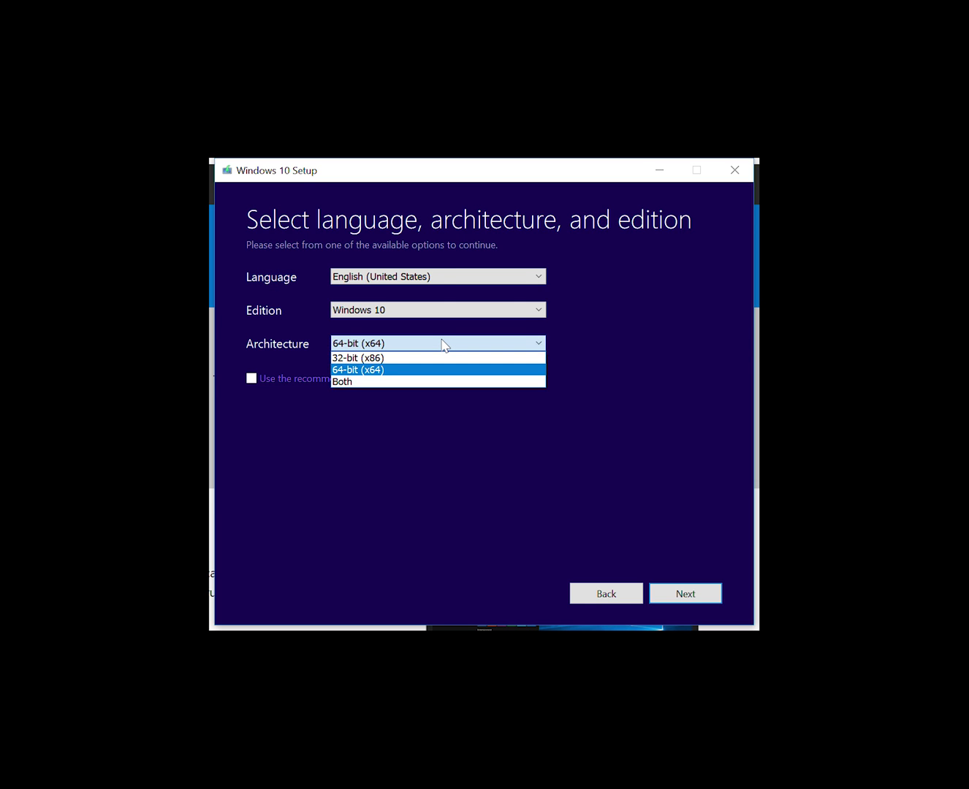
left_click(443, 344)
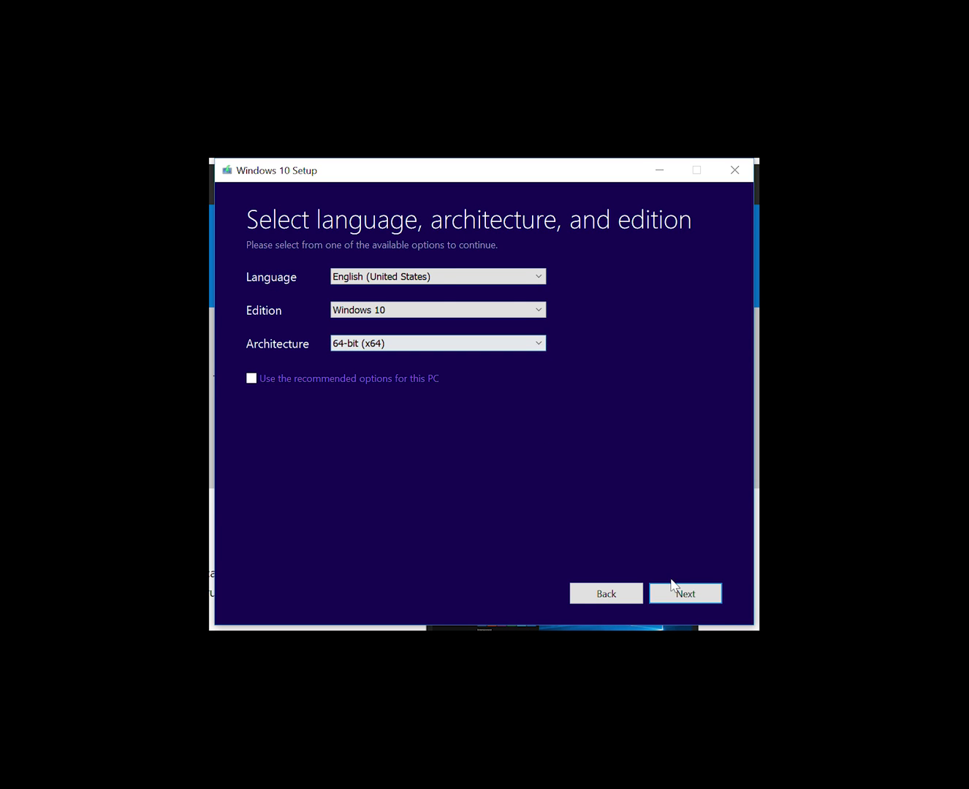
left_click(695, 593)
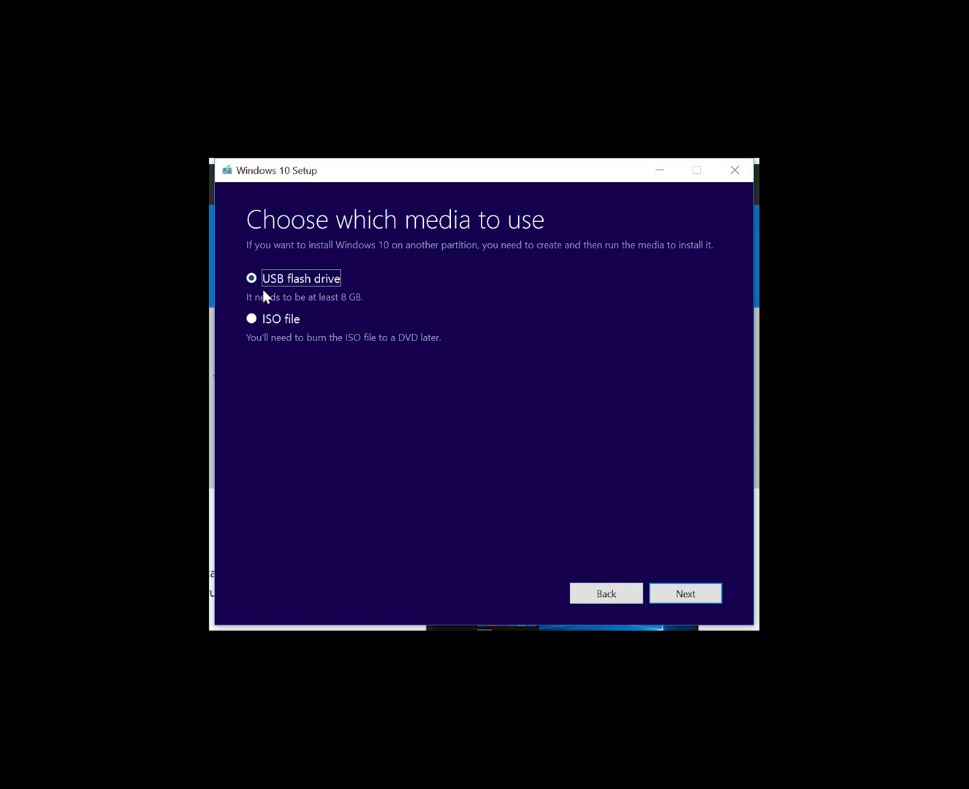
left_click(252, 319)
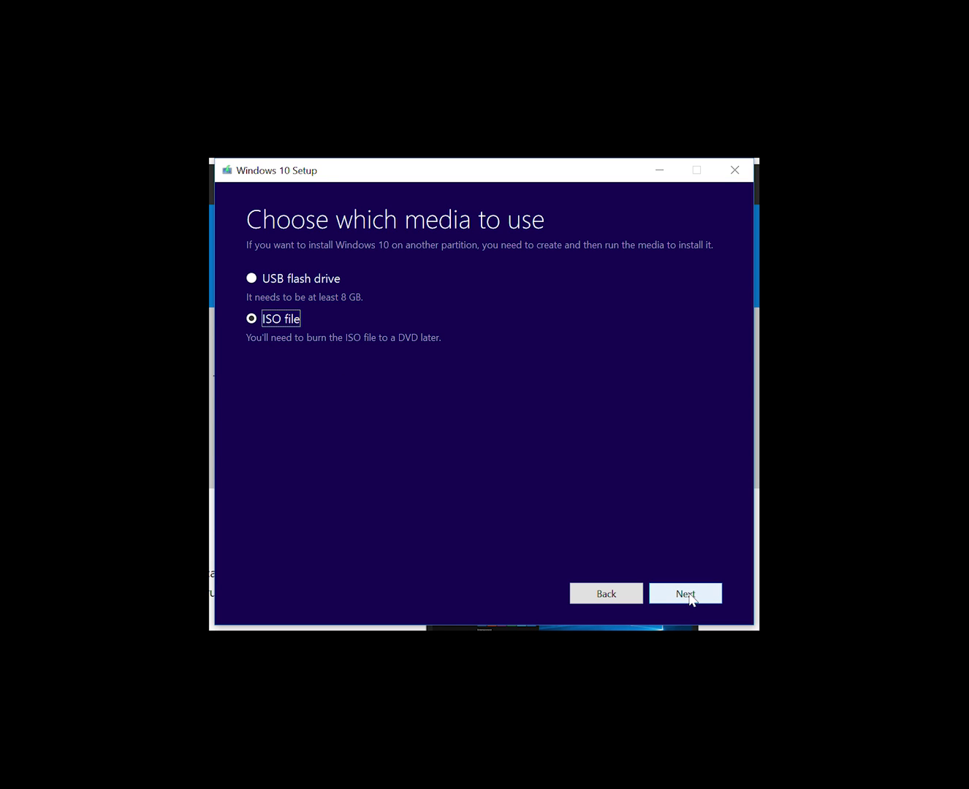
Save the ISO as Windows.iso on the Desktop and finish setup once it completes.
left_click(688, 596)
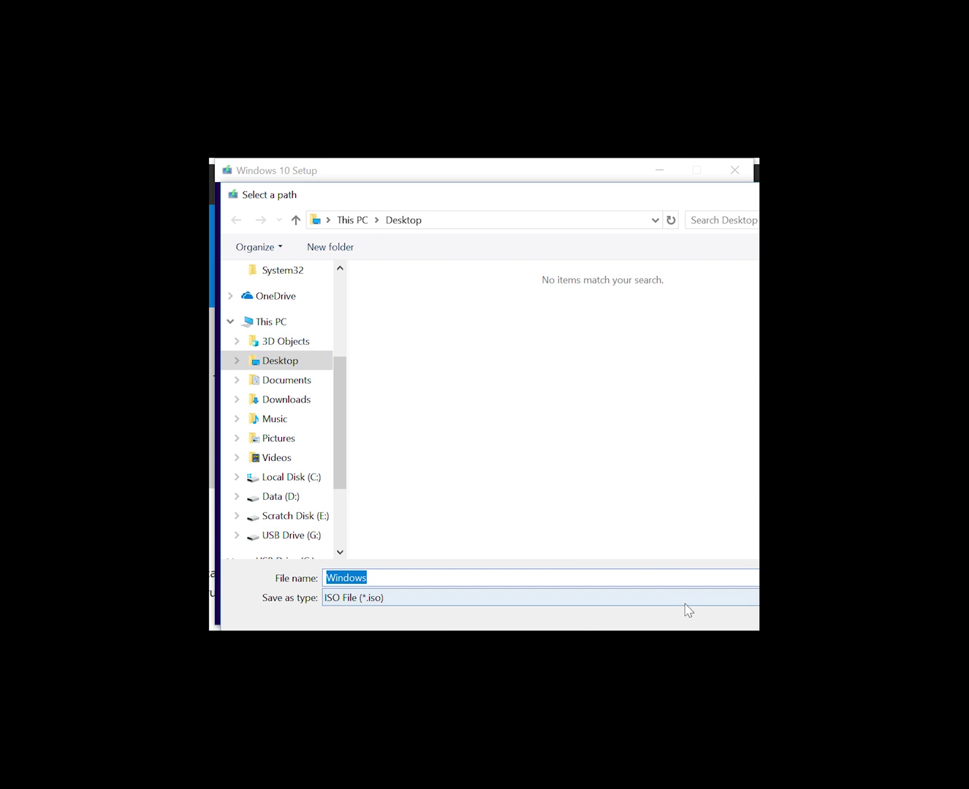
key("Return")
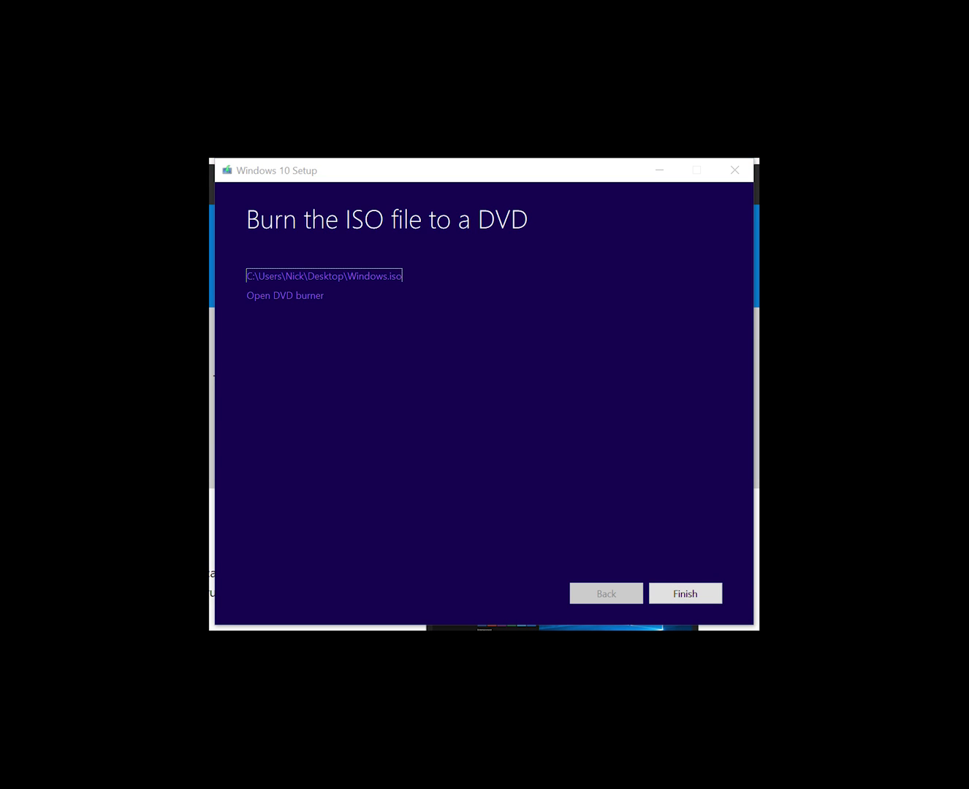
left_click(685, 604)
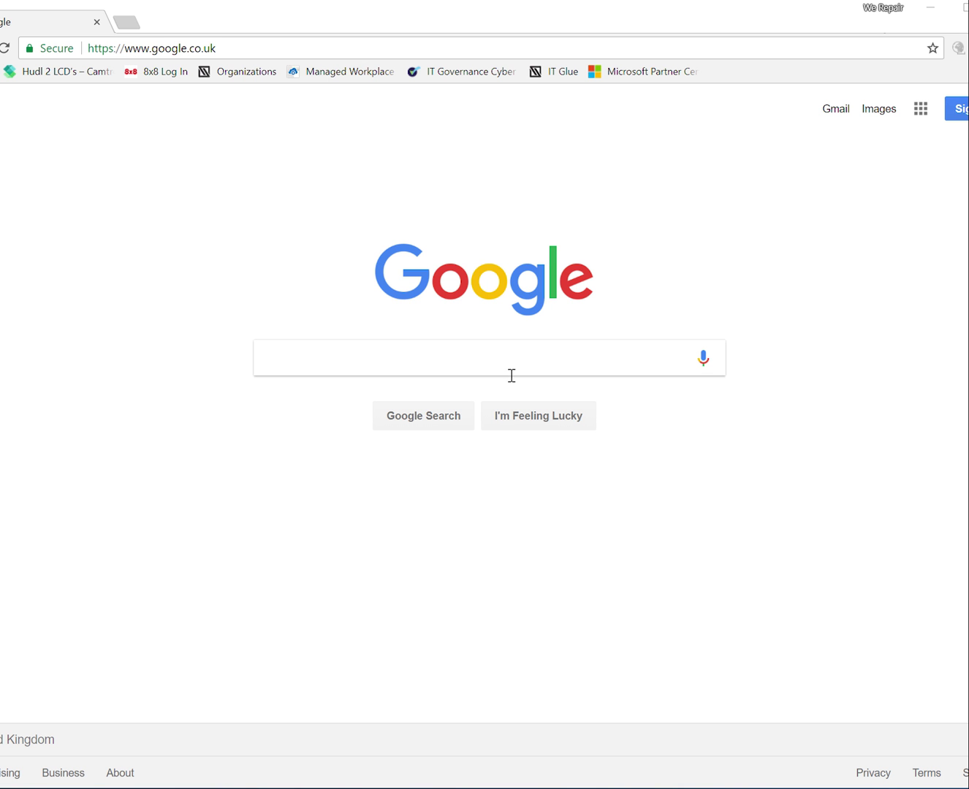
Search Google for 'rufus', open rufus.akeo.ie and scroll down to its Download section.
left_click(429, 373)
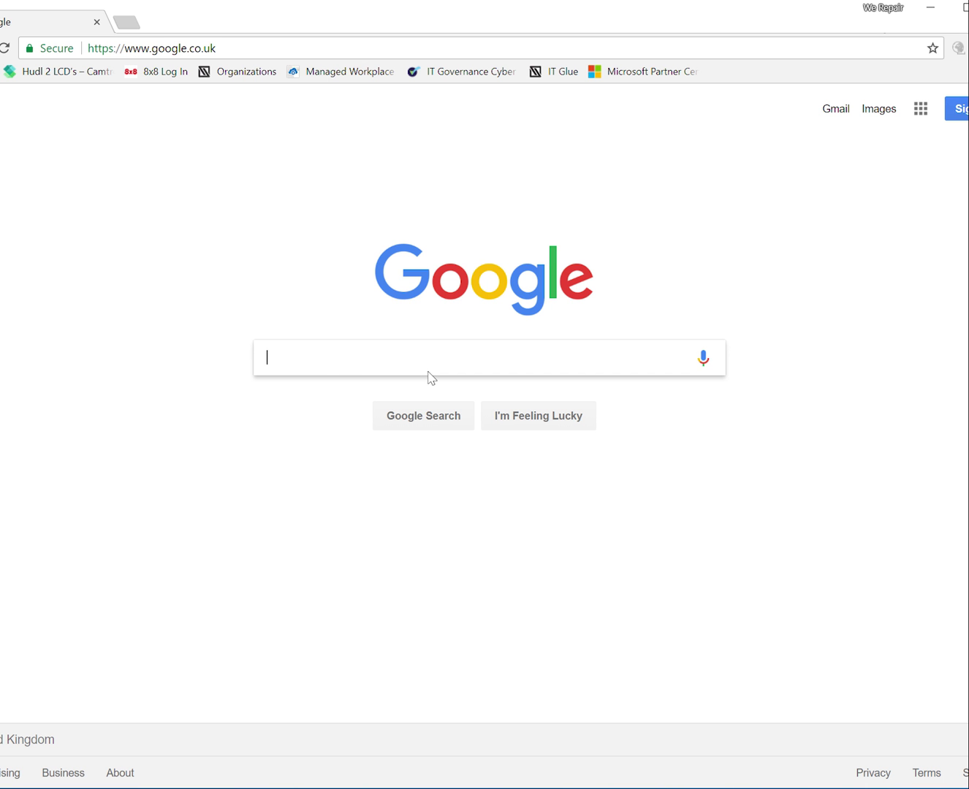
type("rufus")
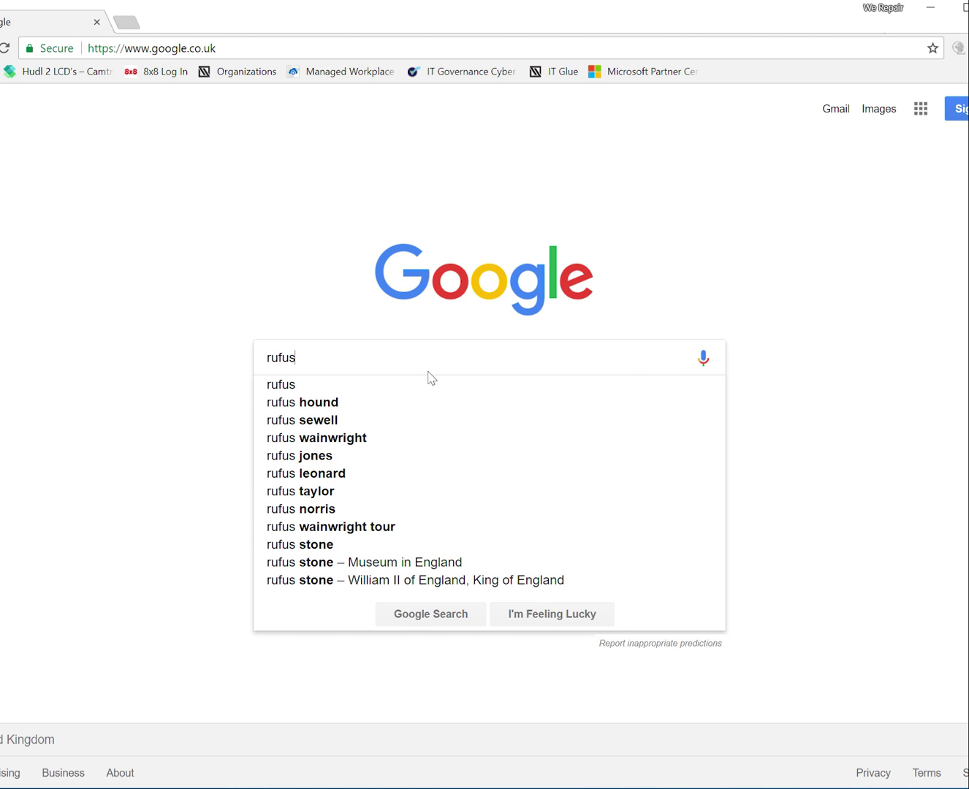
key("Return")
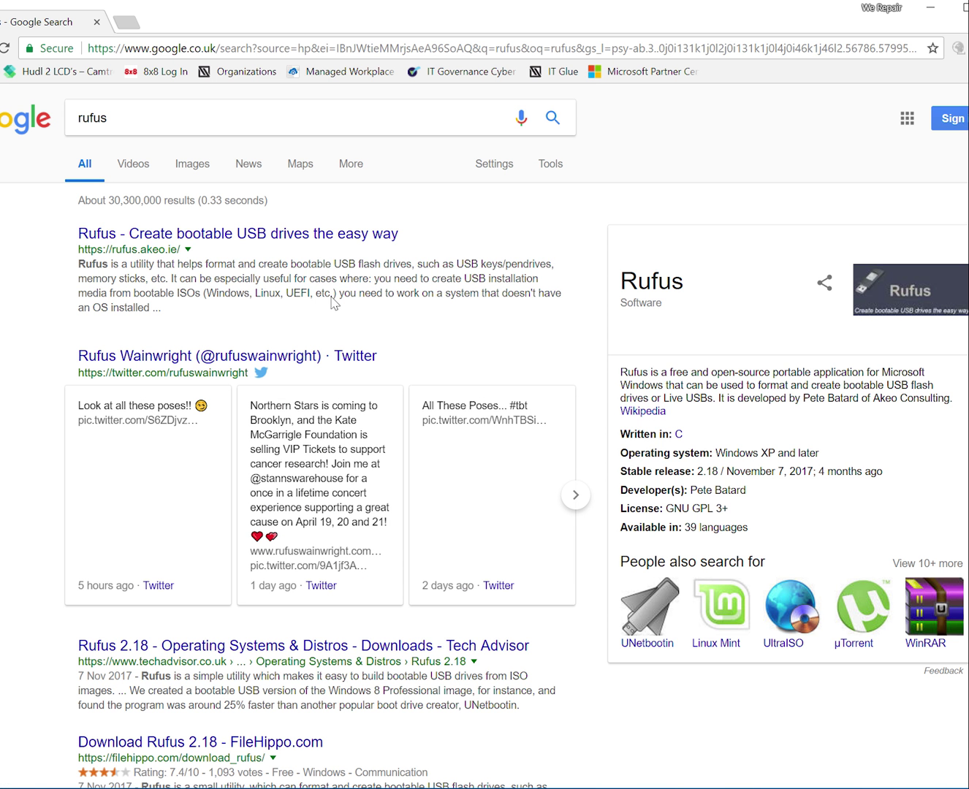
left_click(288, 240)
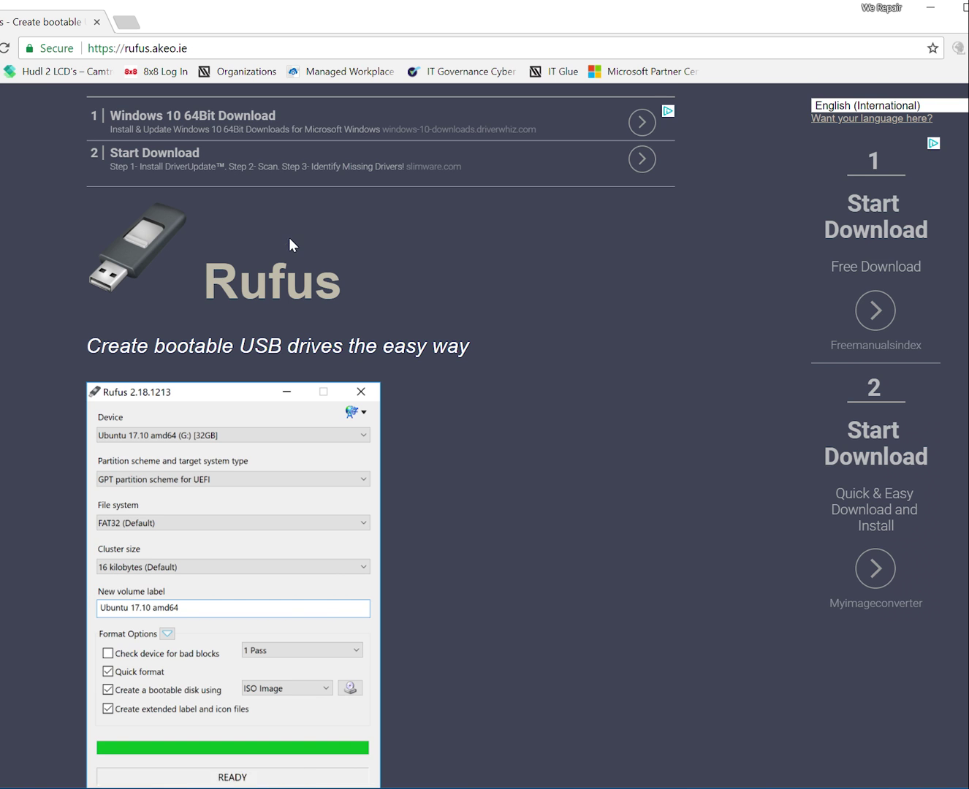
scroll(289, 237, "down", 9)
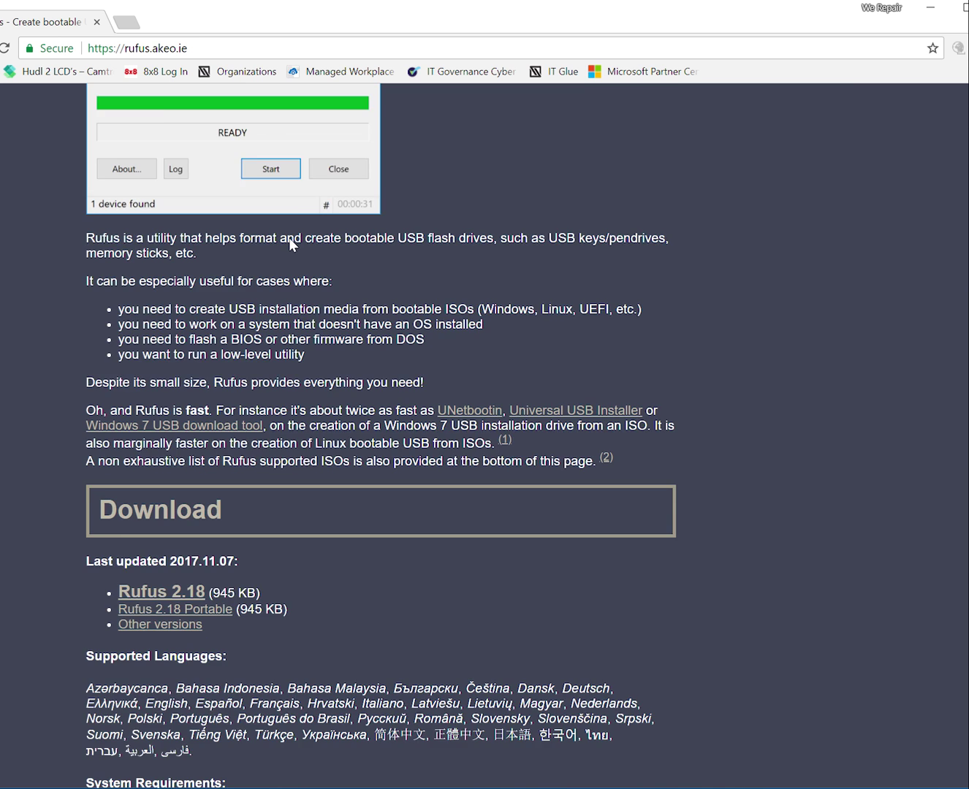
scroll(288, 238, "down", 1)
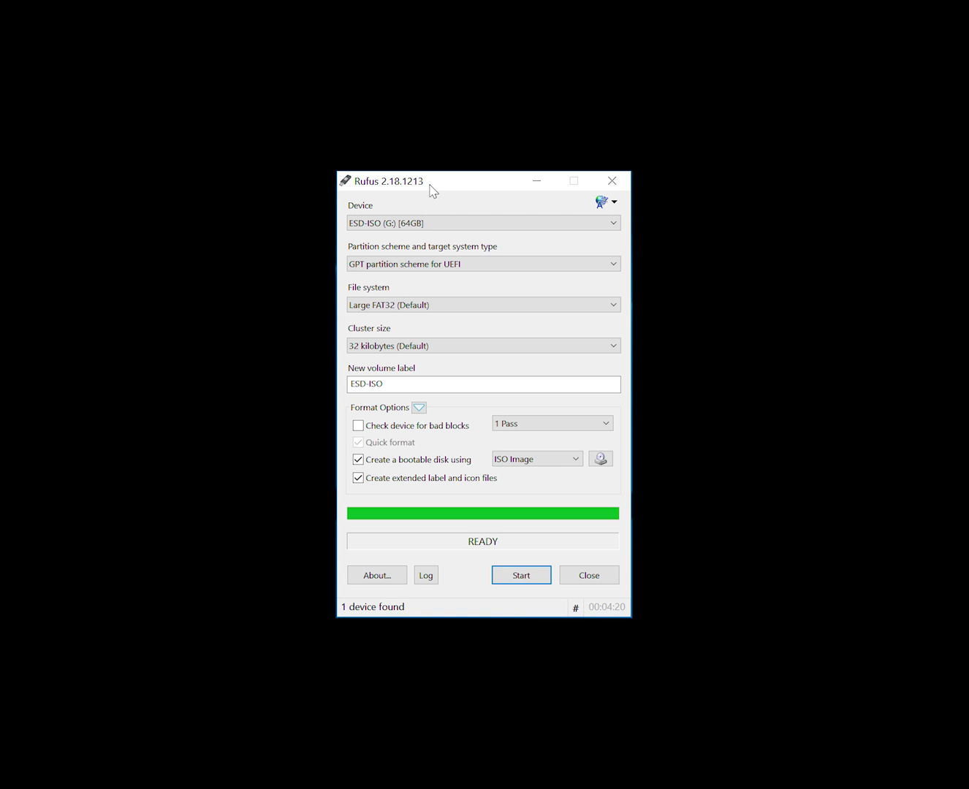
Keep ESD-ISO (G:) as the target drive and relabel the new volume 'Windows 10'.
left_click(426, 224)
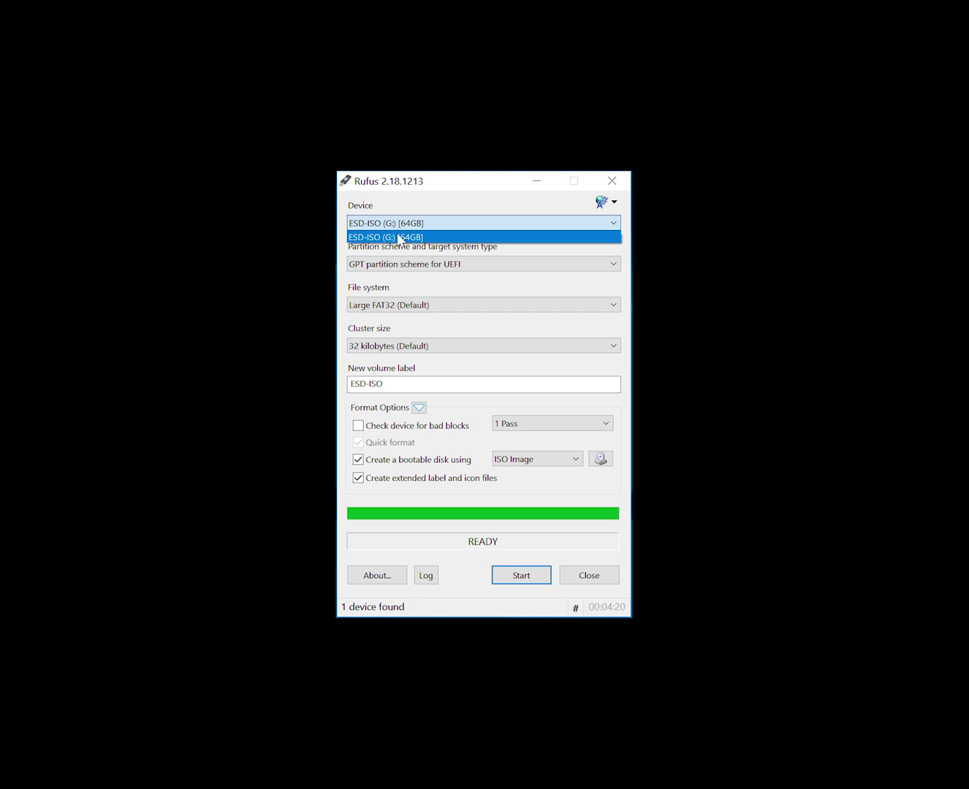
left_click(431, 238)
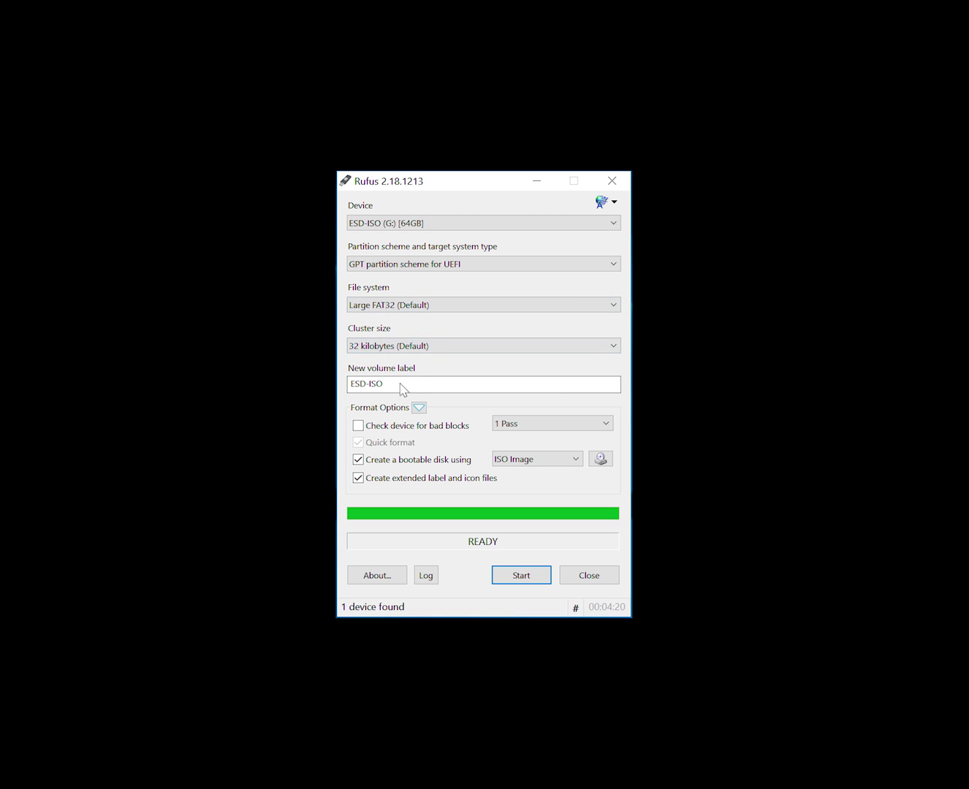
left_click_drag(401, 390, 341, 389)
type("Windows 10")
Load Windows.iso from the Desktop and start writing it, accepting the data-erase warning.
left_click(596, 464)
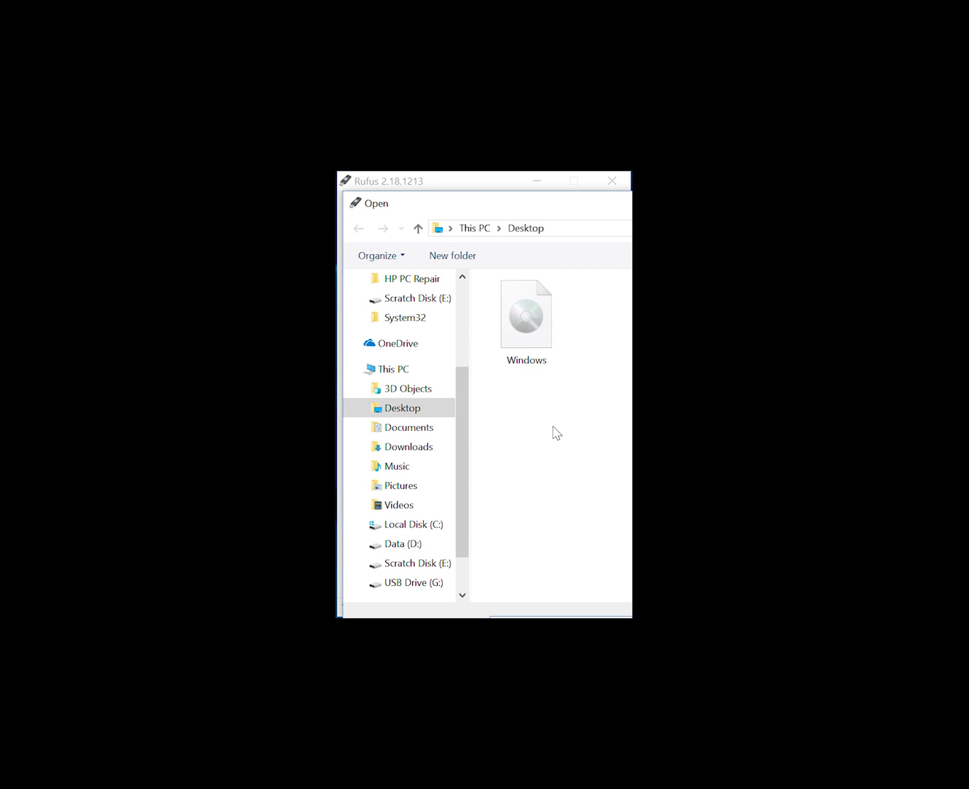
left_click(547, 338)
key("Return")
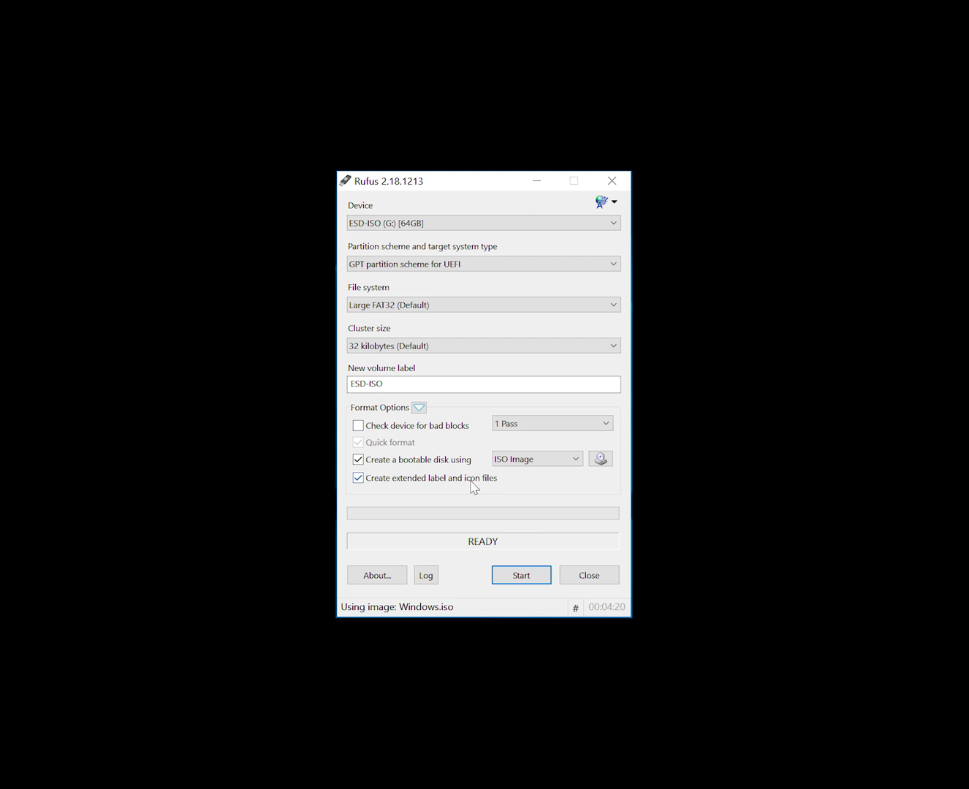
left_click(514, 578)
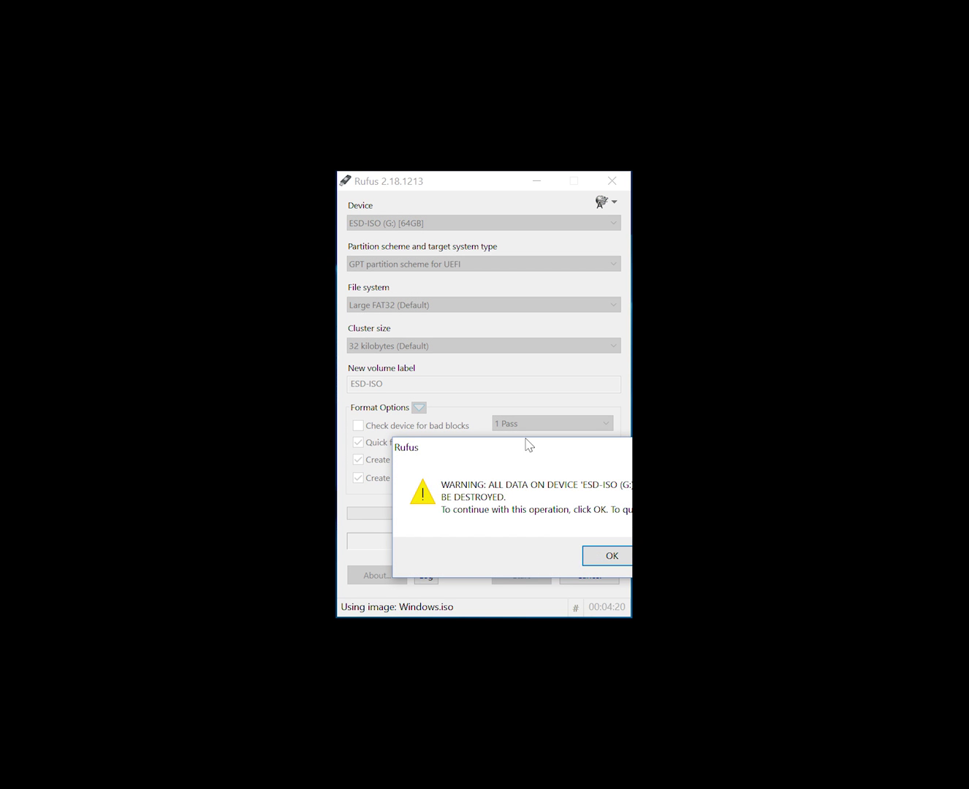
left_click(626, 562)
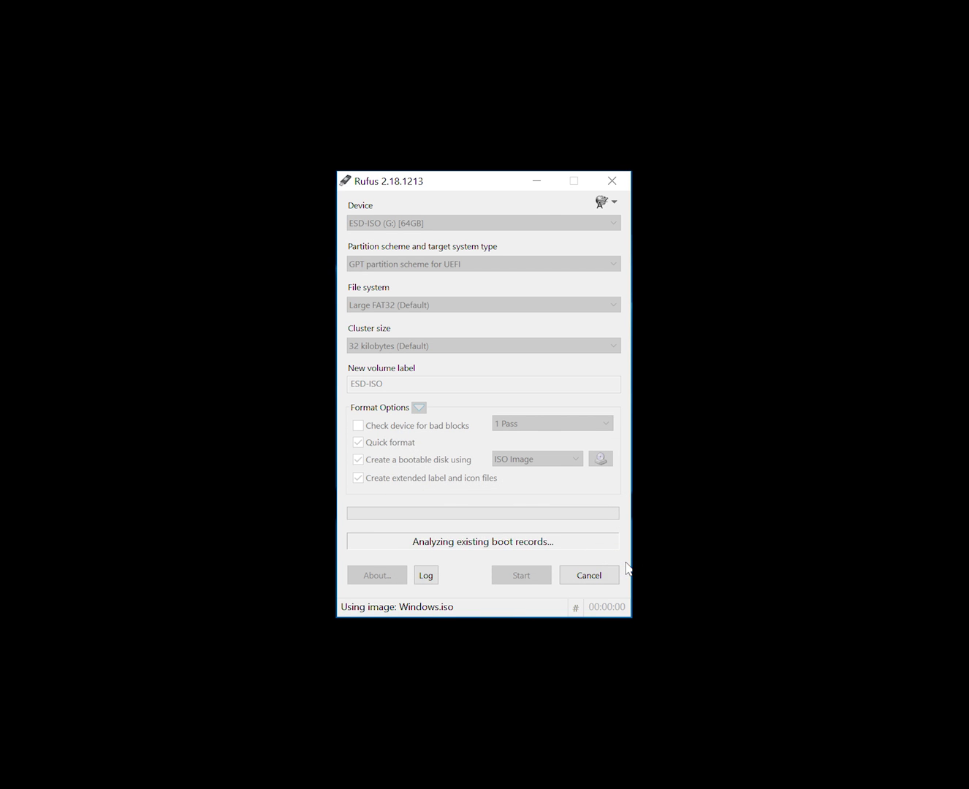